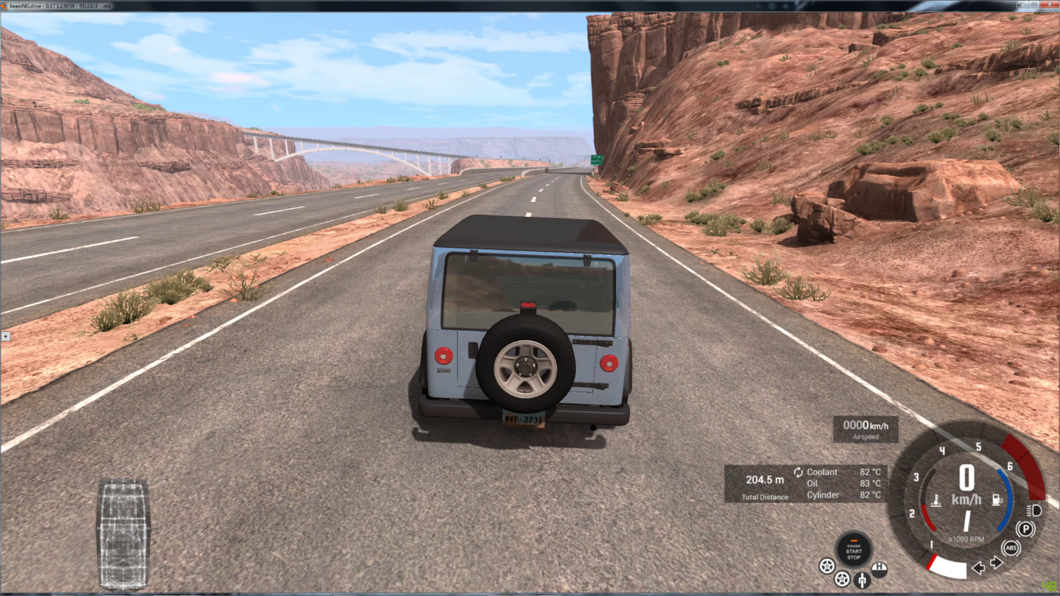
Drive the Hopper off the highway and up the dirt hillside until it stops among the rocks.
{"action": "left_click_drag", "start_coordinate": [530, 298], "coordinate": [249, 249]}
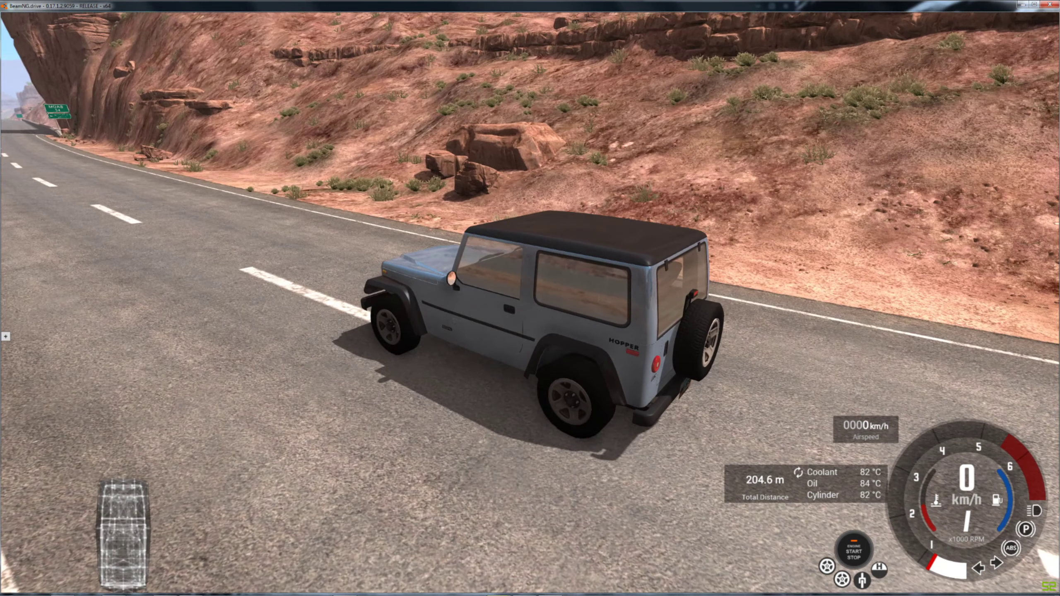
{"action": "key", "text": "Up"}
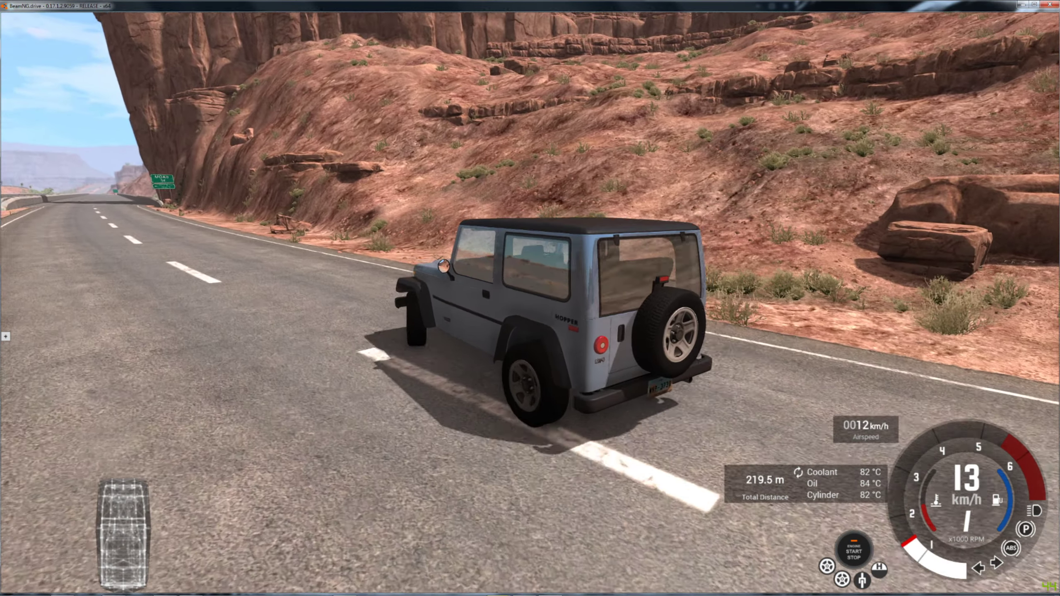
{"action": "key", "text": "Up"}
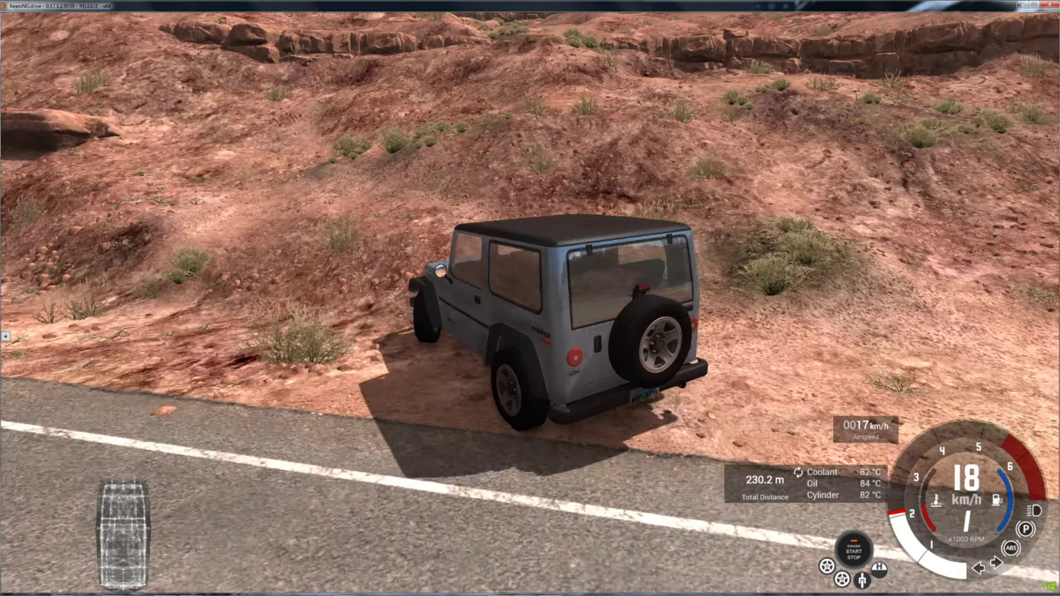
{"action": "key", "text": "Up"}
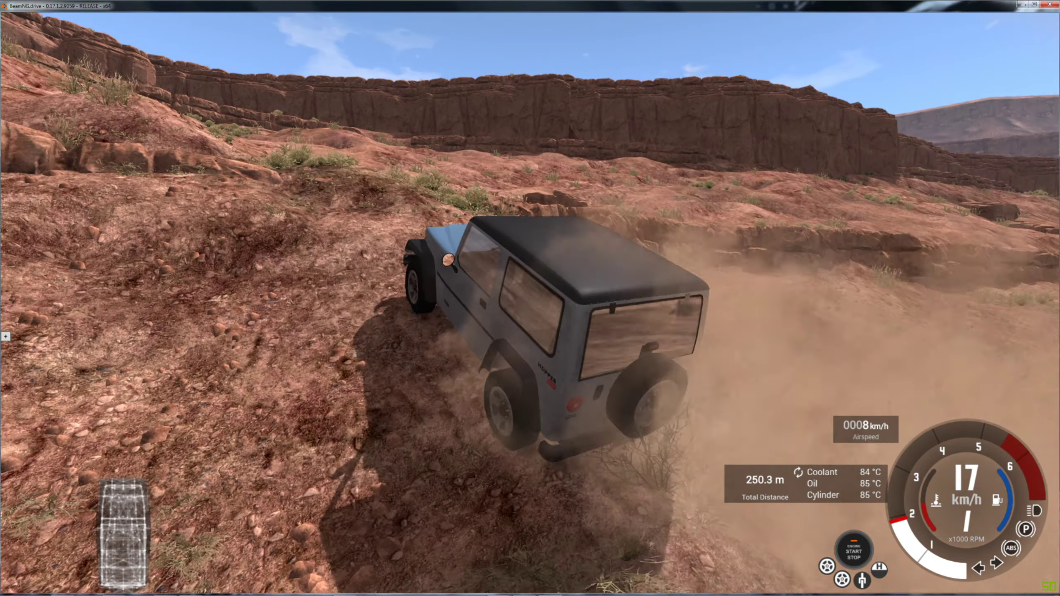
{"action": "key", "text": "Up"}
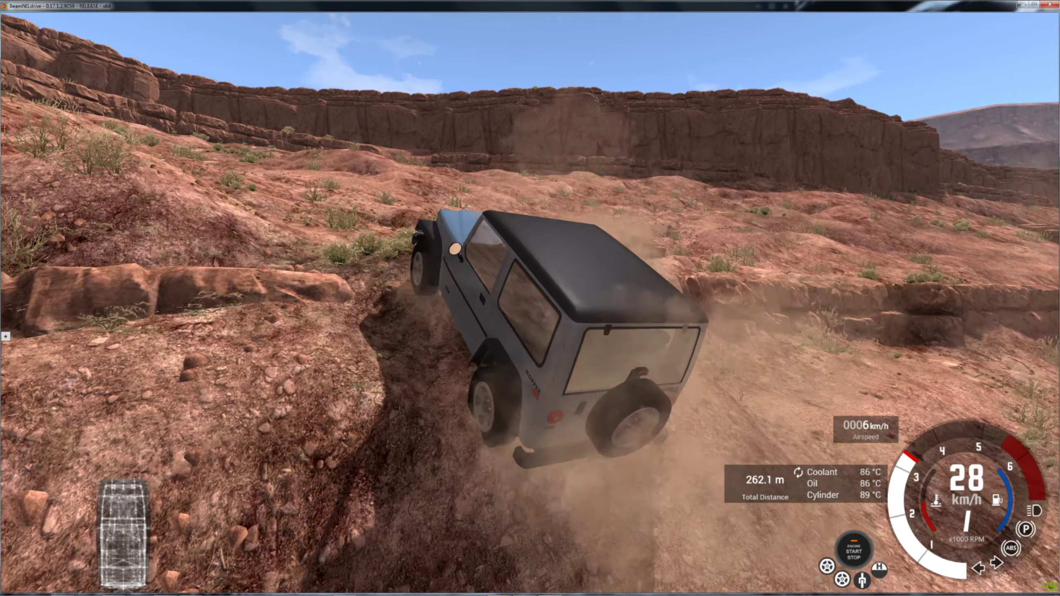
{"action": "key", "text": "Up"}
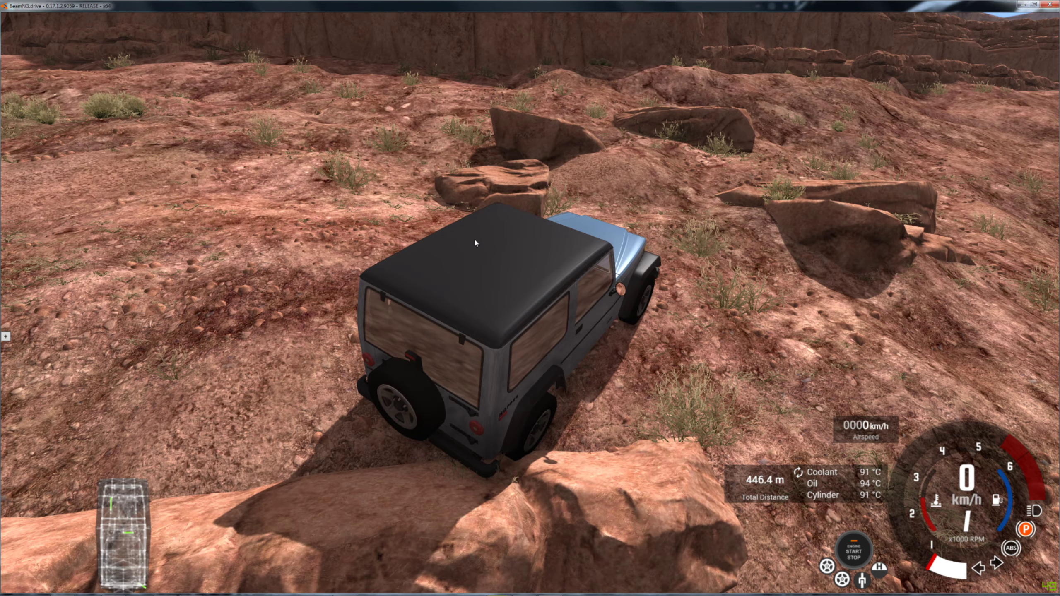
Detach into free camera and view the stopped Hopper from outside at a low angle.
{"action": "key", "text": "shift+c"}
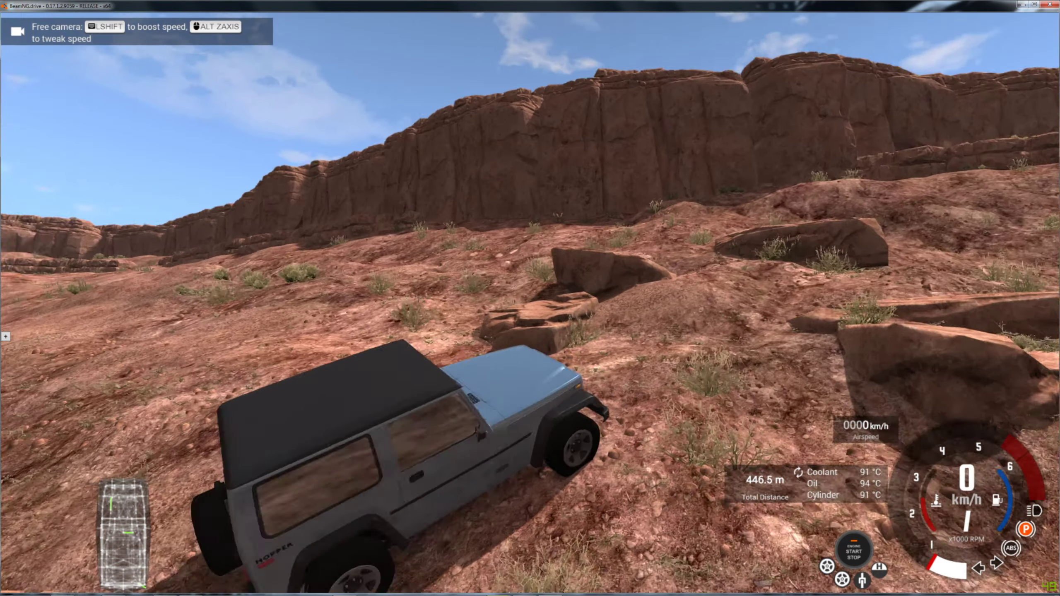
{"action": "left_click_drag", "start_coordinate": [530, 331], "coordinate": [331, 207]}
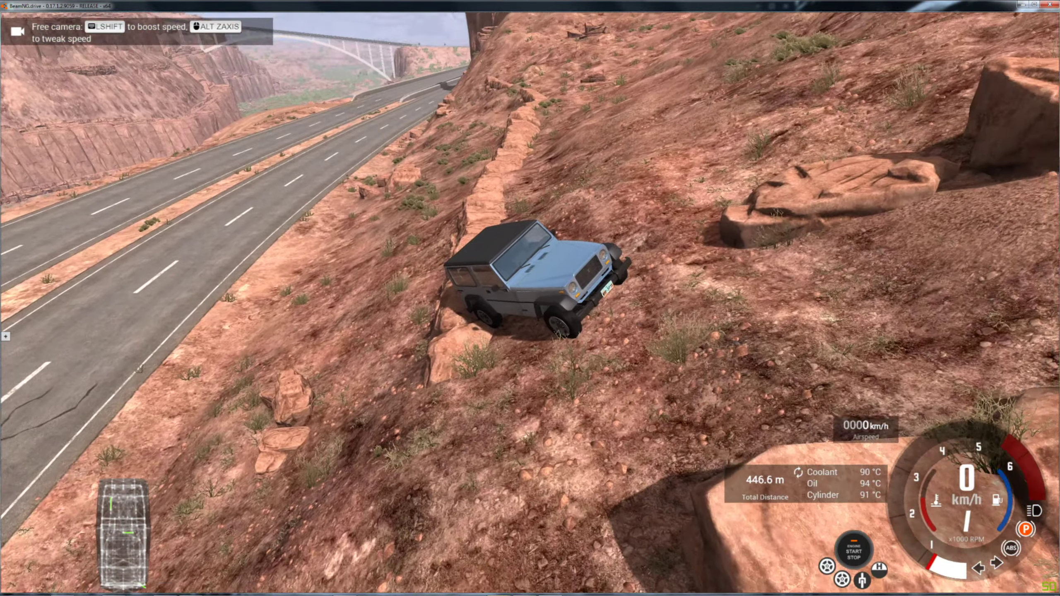
{"action": "key", "text": "s"}
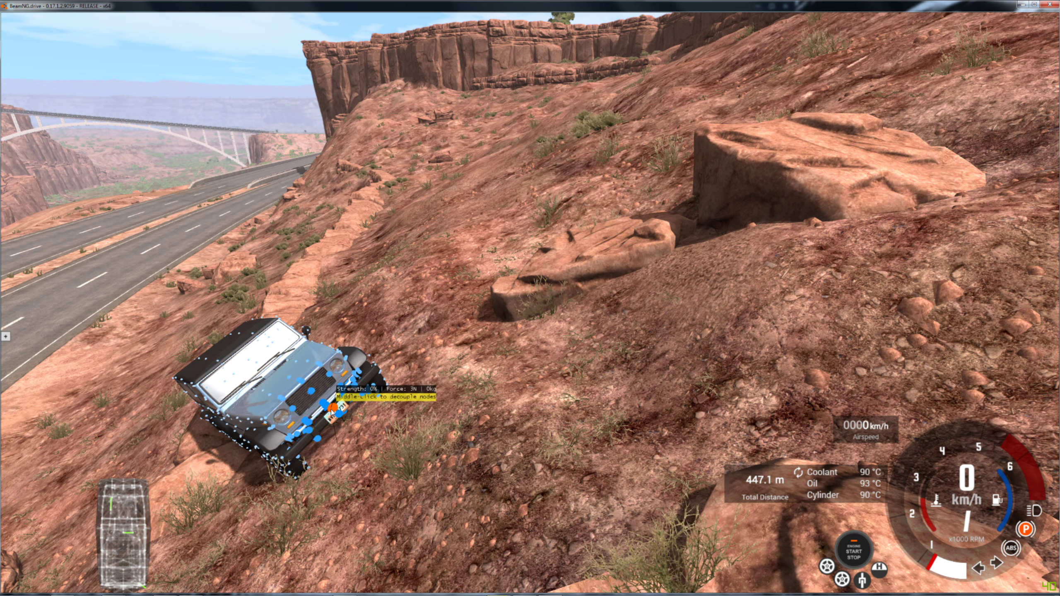
Pull a node-grabber line from the Hopper's front node and pin it to the uphill boulder.
{"action": "mouse_move", "coordinate": [333, 408]}
{"action": "left_mouse_down"}
{"action": "mouse_move", "coordinate": [845, 163]}
{"action": "mouse_move", "coordinate": [699, 97]}
{"action": "left_mouse_up"}
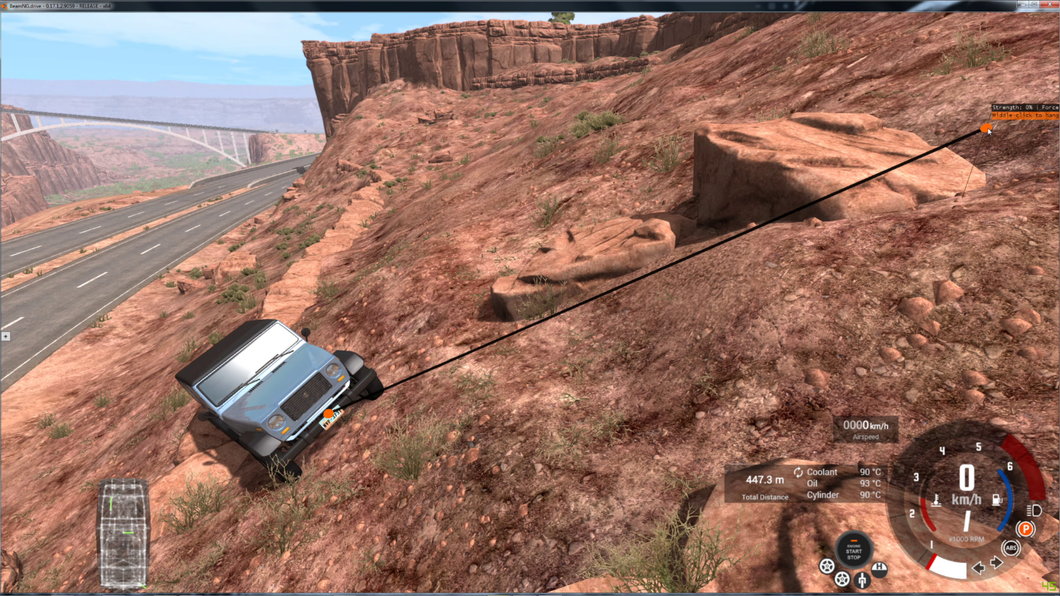
{"action": "mouse_move", "coordinate": [700, 97]}
{"action": "left_mouse_down"}
{"action": "mouse_move", "coordinate": [687, 199]}
{"action": "mouse_move", "coordinate": [525, 301]}
{"action": "left_mouse_up"}
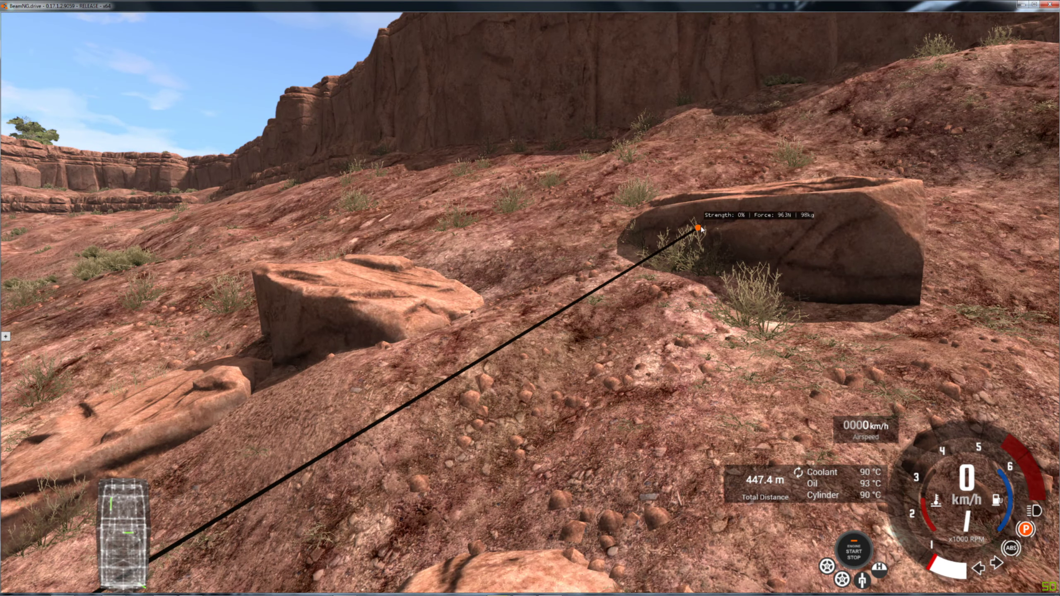
{"action": "left_click_drag", "start_coordinate": [525, 300], "coordinate": [750, 199]}
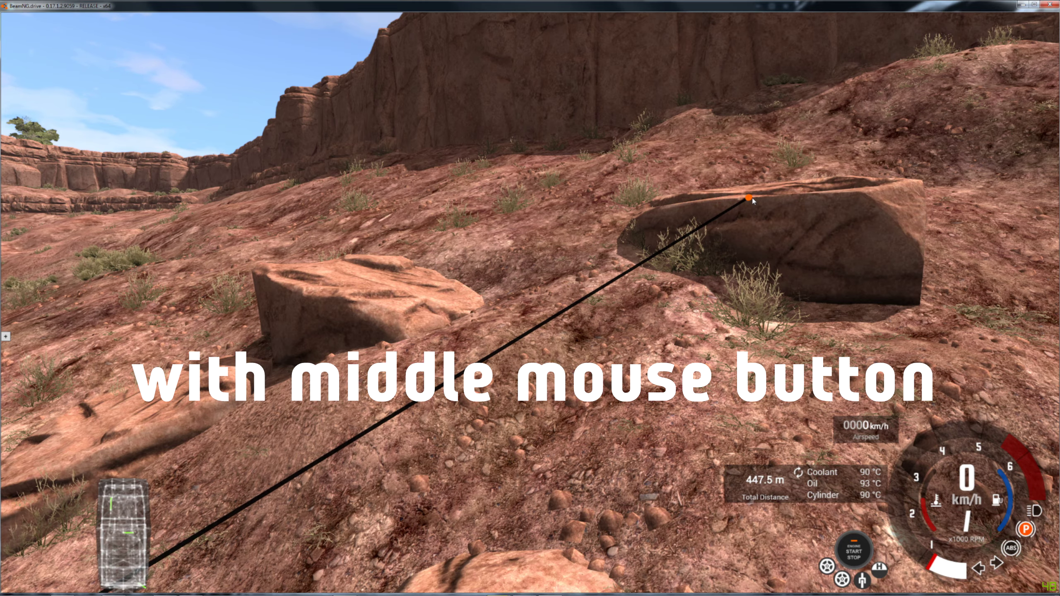
Swing the view to the rope's boulder anchor and back to the tethered Hopper.
{"action": "left_click_drag", "start_coordinate": [590, 278], "coordinate": [911, 279]}
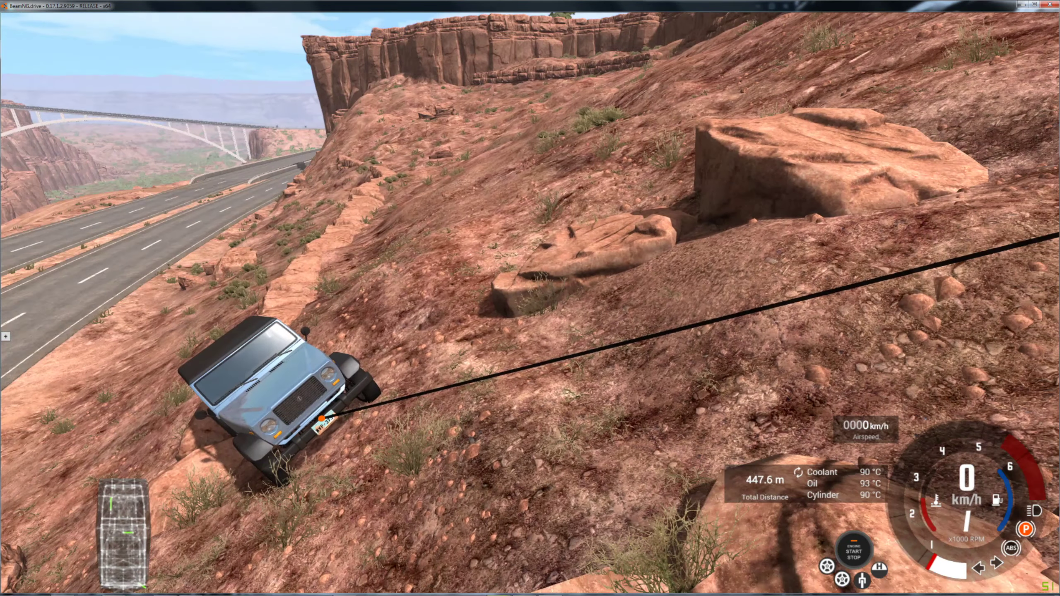
{"action": "left_click_drag", "start_coordinate": [528, 355], "coordinate": [888, 144]}
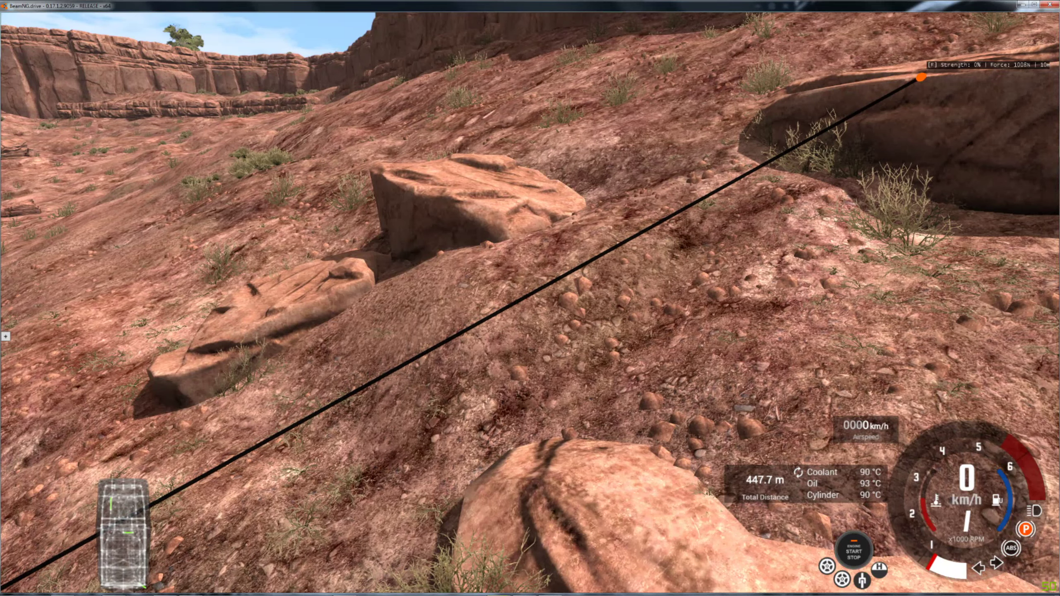
{"action": "scroll", "coordinate": [923, 79], "scroll_direction": "up", "scroll_amount": 3}
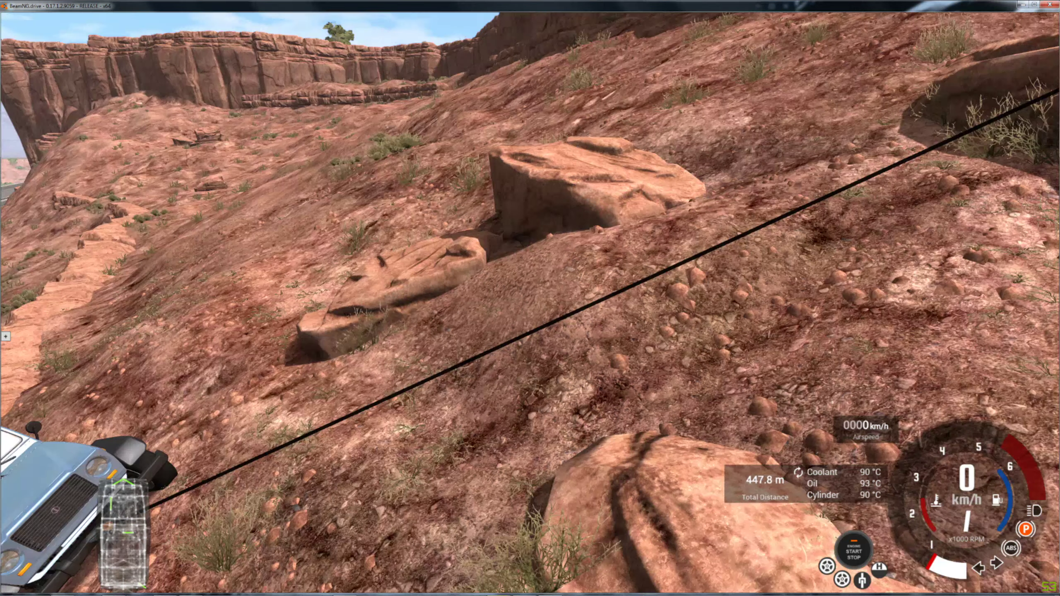
{"action": "left_click_drag", "start_coordinate": [924, 76], "coordinate": [821, 192]}
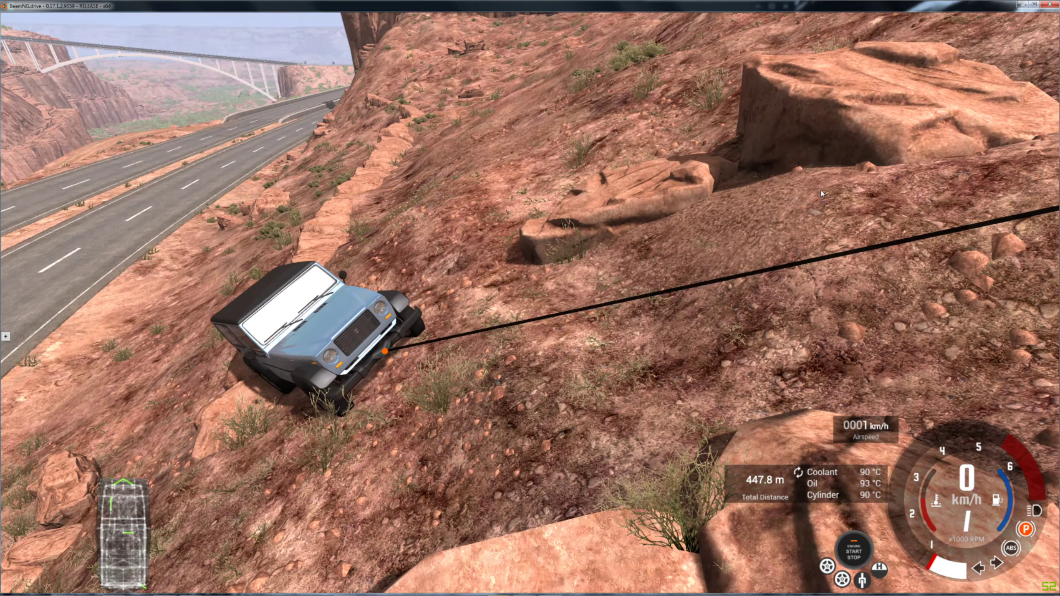
Return to the orbit vehicle camera and drive the tethered Hopper up the rocks toward the boulder.
{"action": "key", "text": "c"}
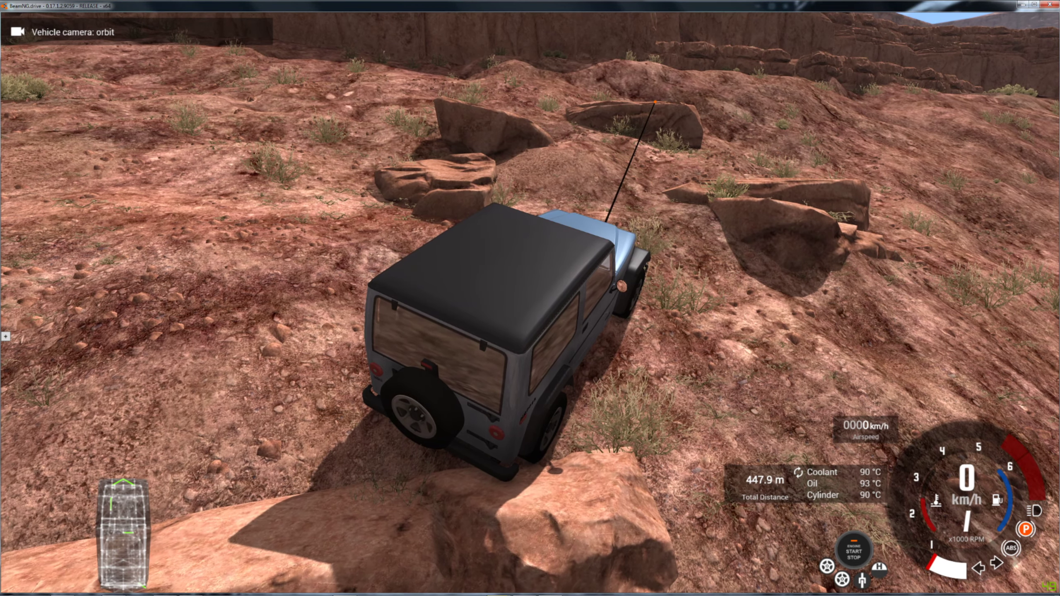
{"action": "key", "text": "Up"}
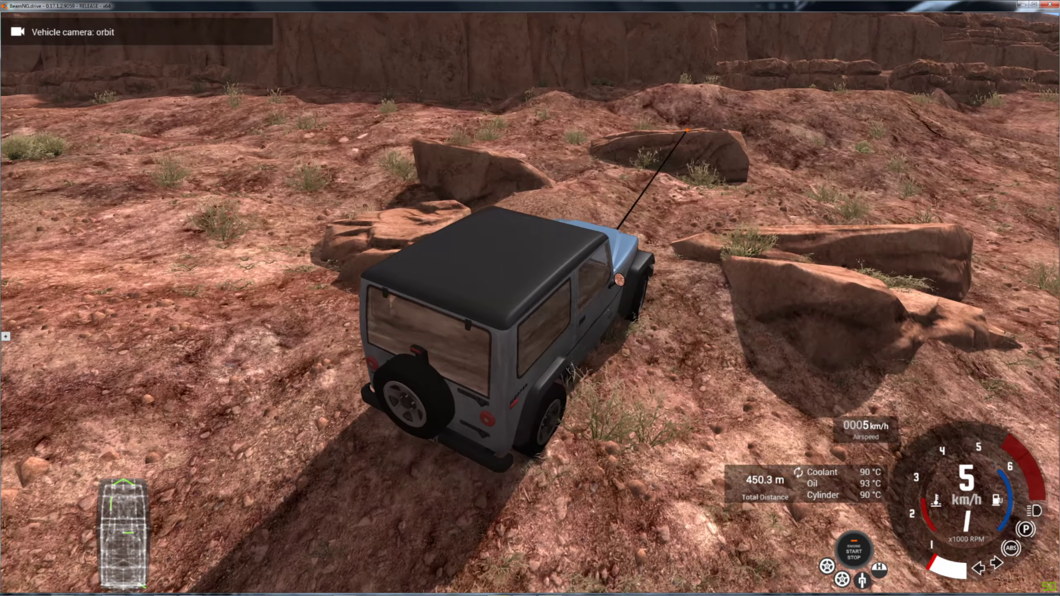
{"action": "key", "text": "Up"}
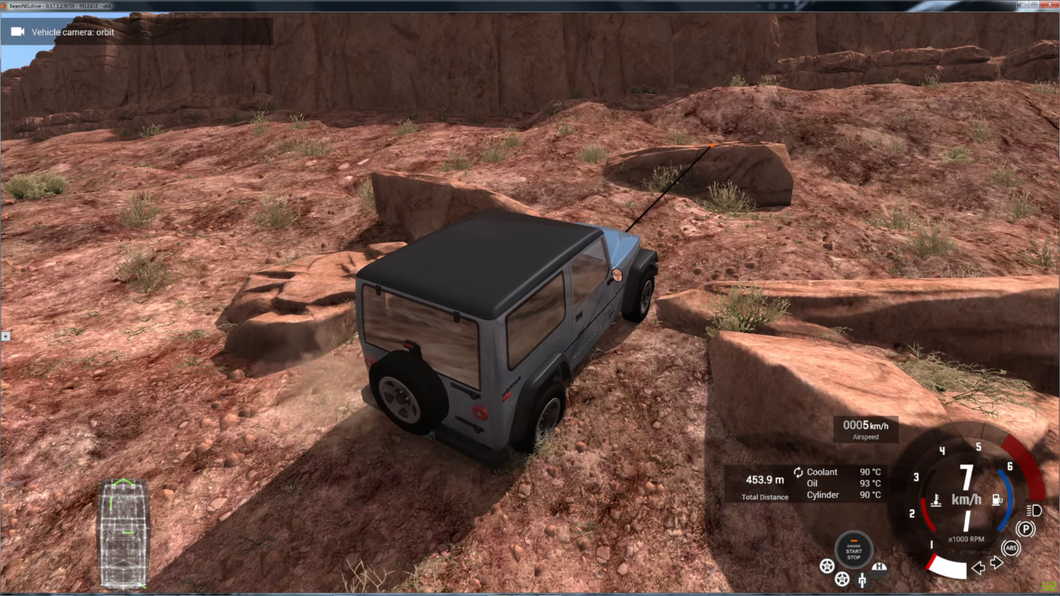
{"action": "key", "text": "Up"}
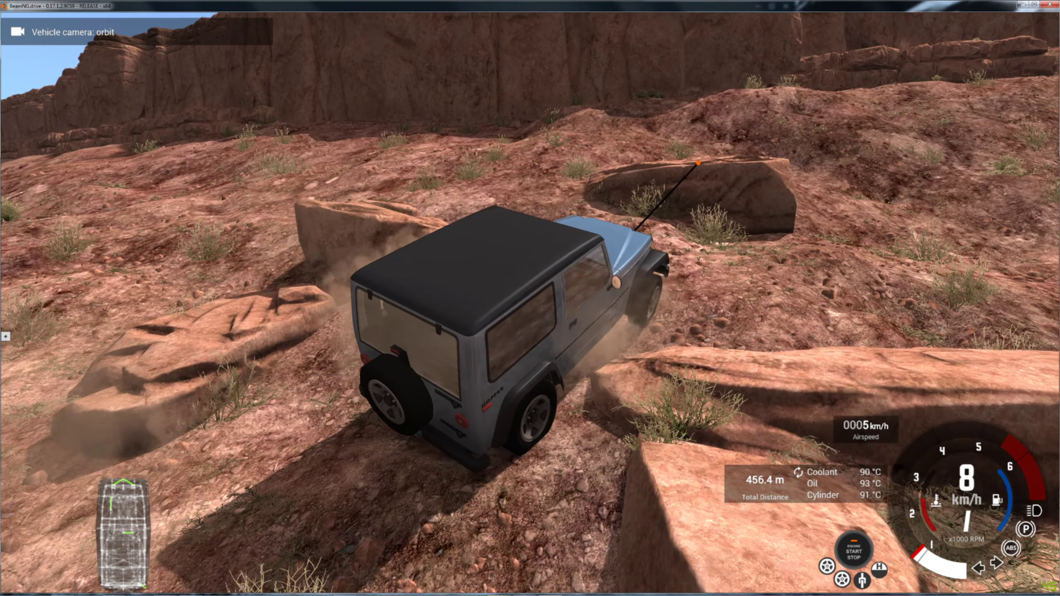
{"action": "key", "text": "Up"}
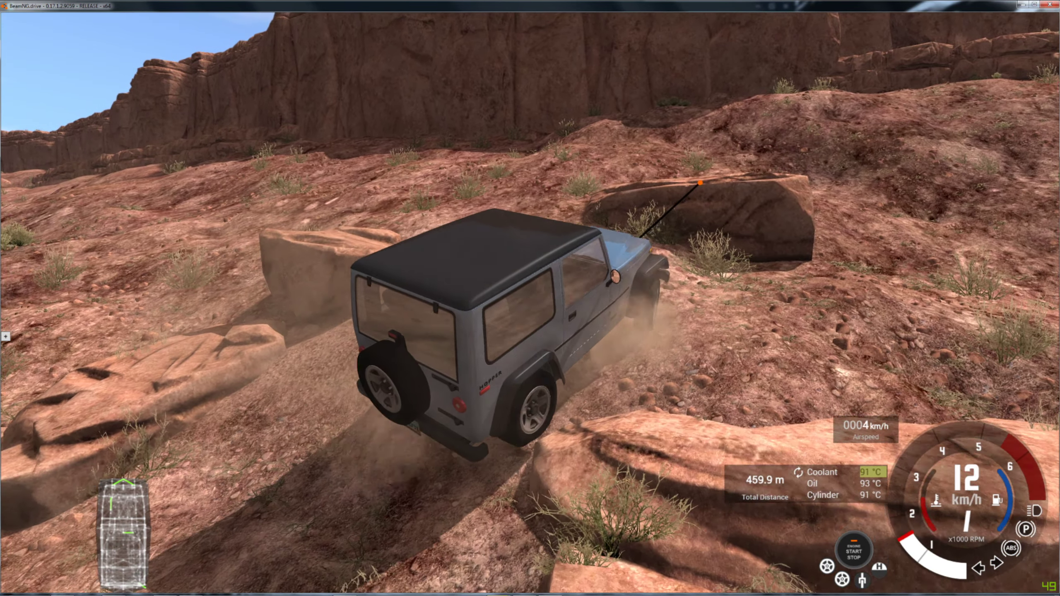
{"action": "key", "text": "Up"}
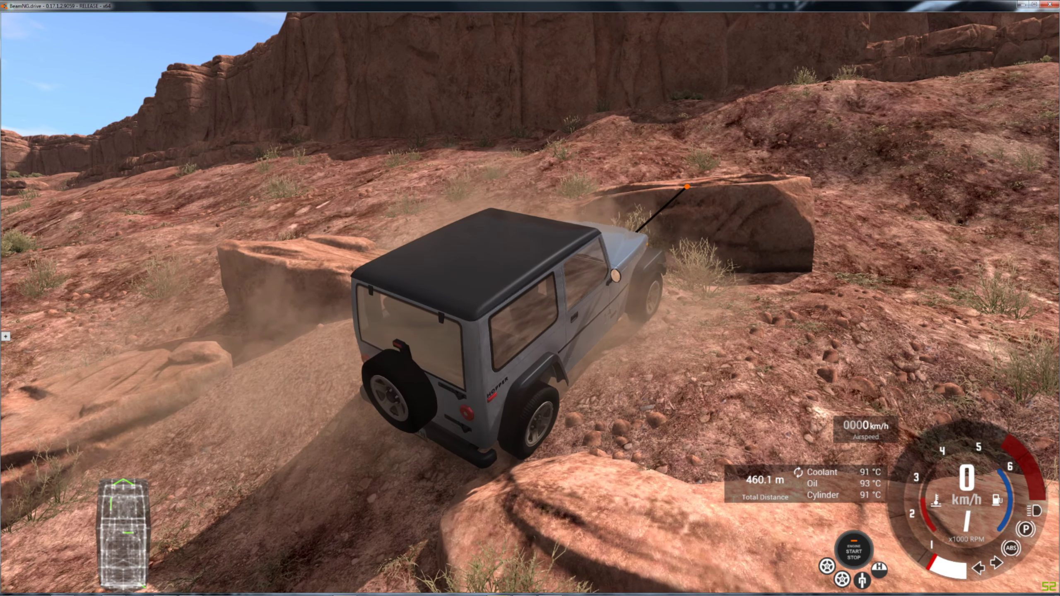
{"action": "key", "text": "Up"}
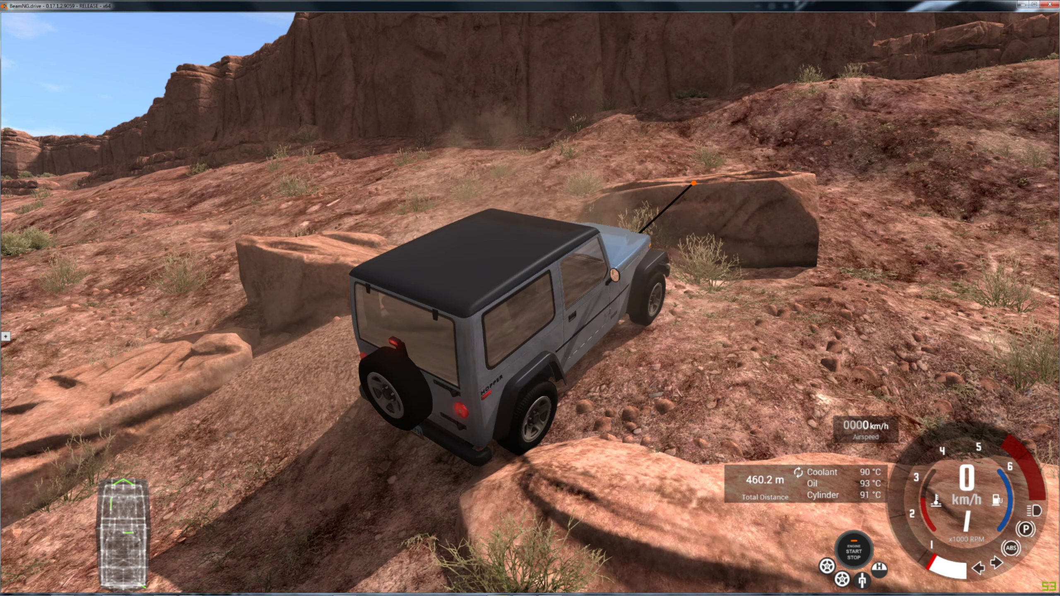
{"action": "key", "text": "Up"}
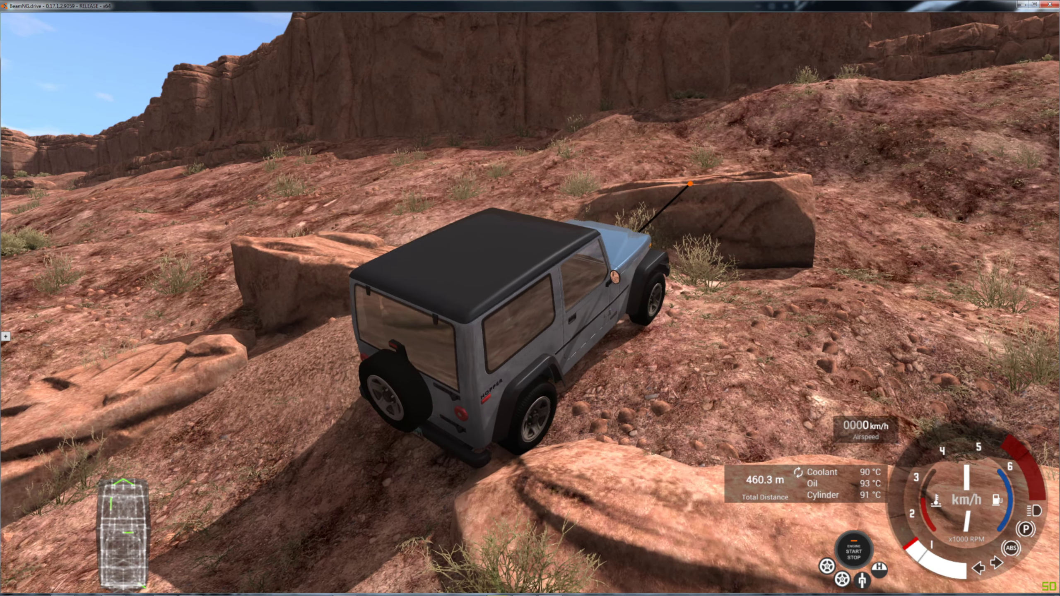
Drive the untethered Hopper over the rock ledge, past the boulder and toward the cliff.
{"action": "key", "text": "Up"}
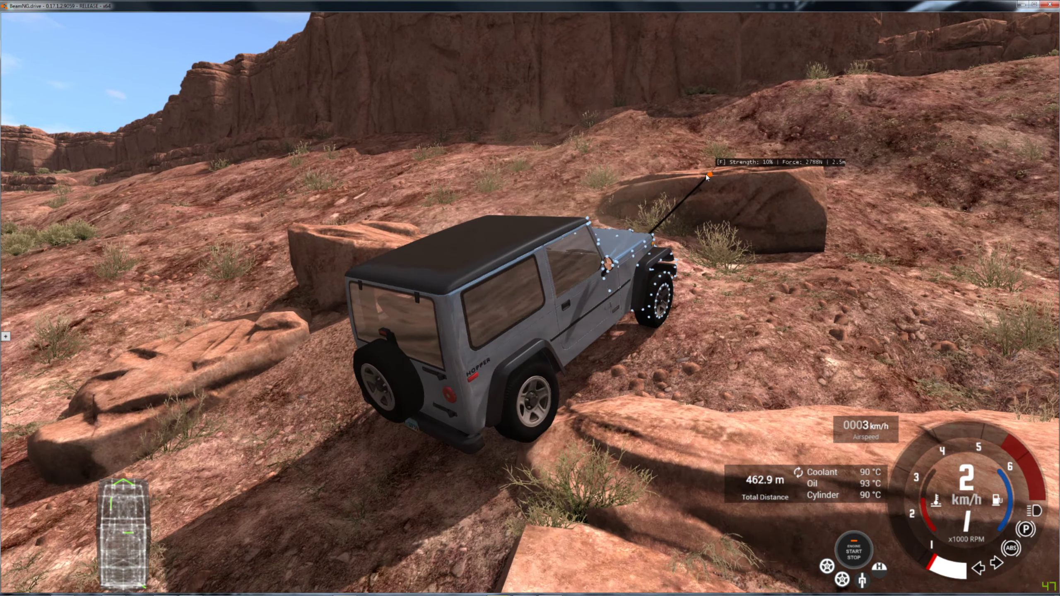
{"action": "key", "text": "Up"}
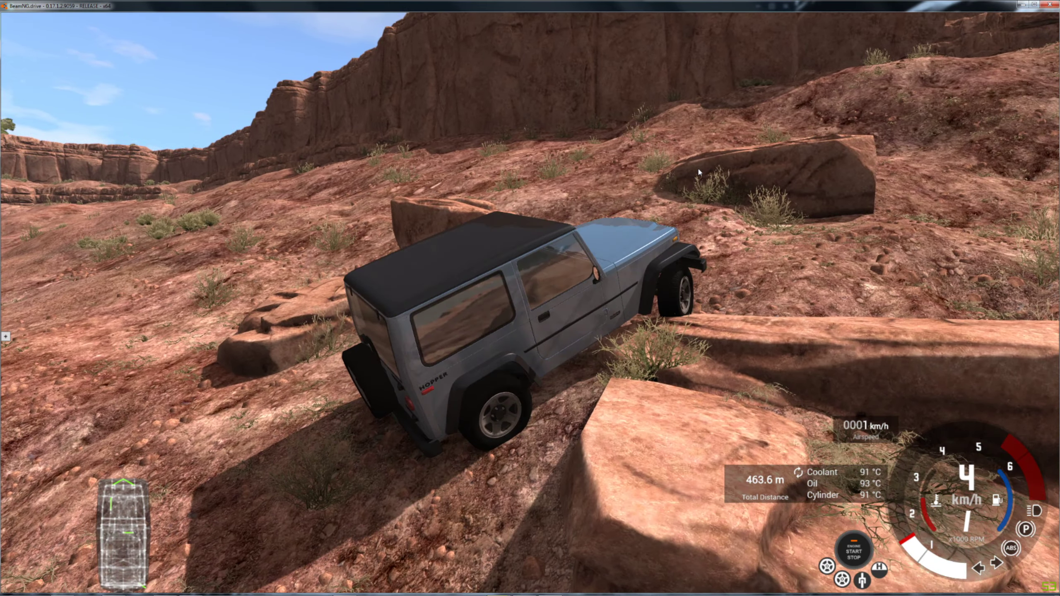
{"action": "key", "text": "Up"}
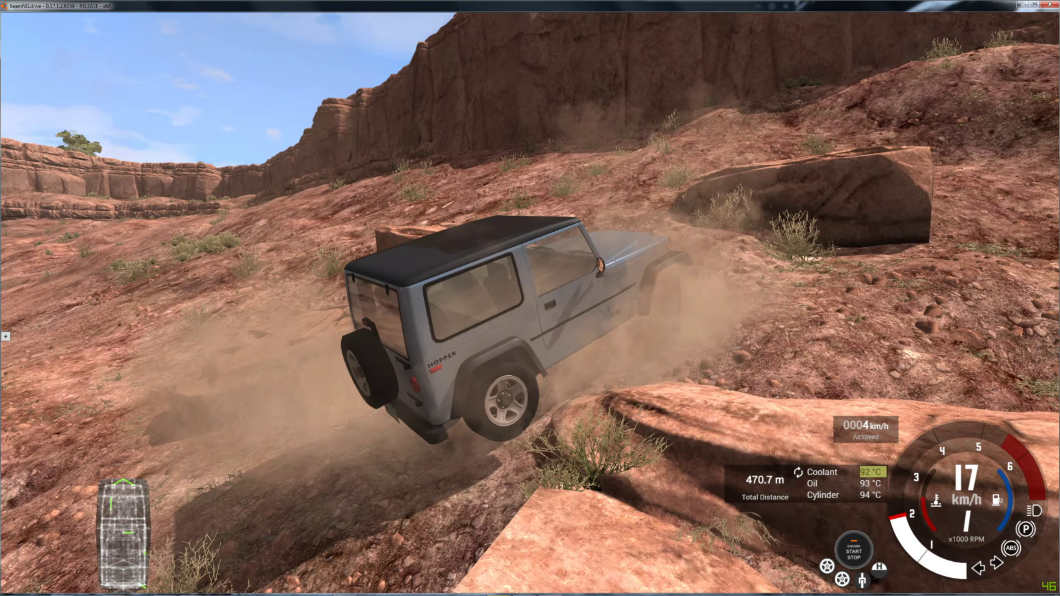
{"action": "key", "text": "Up"}
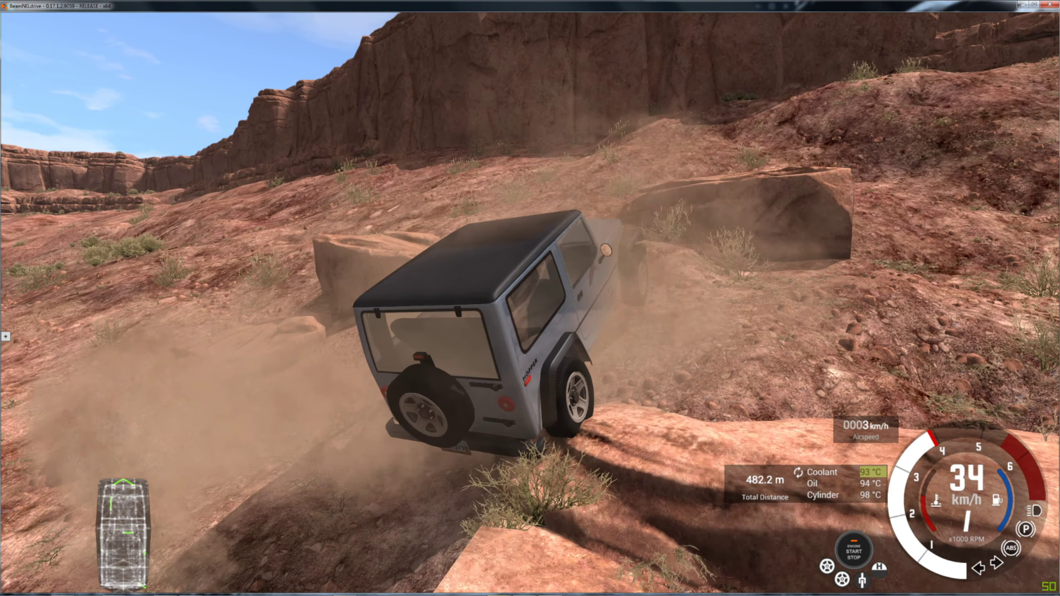
{"action": "key", "text": "Up"}
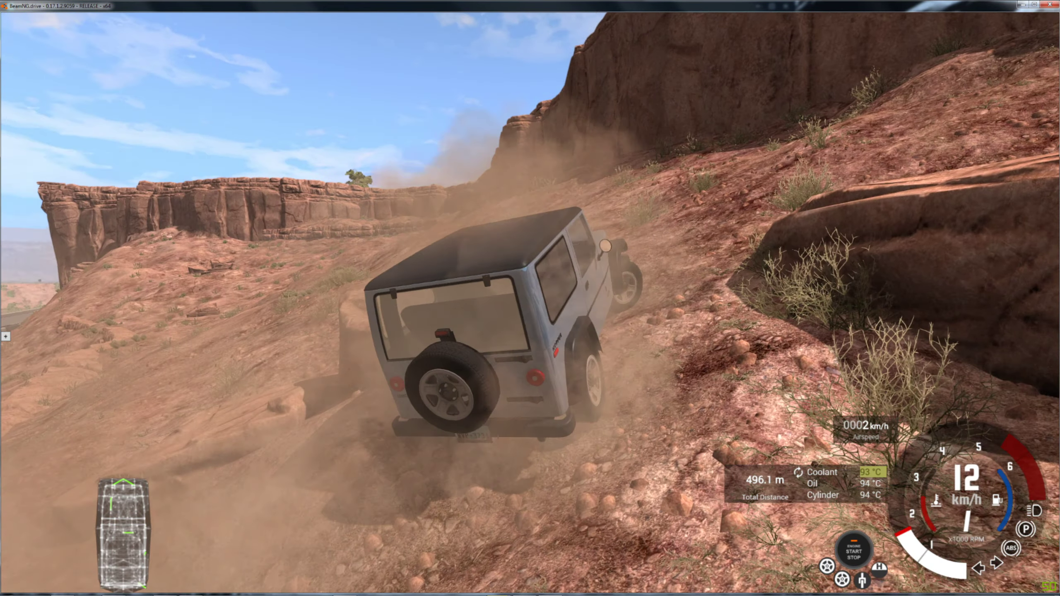
{"action": "key", "text": "Up"}
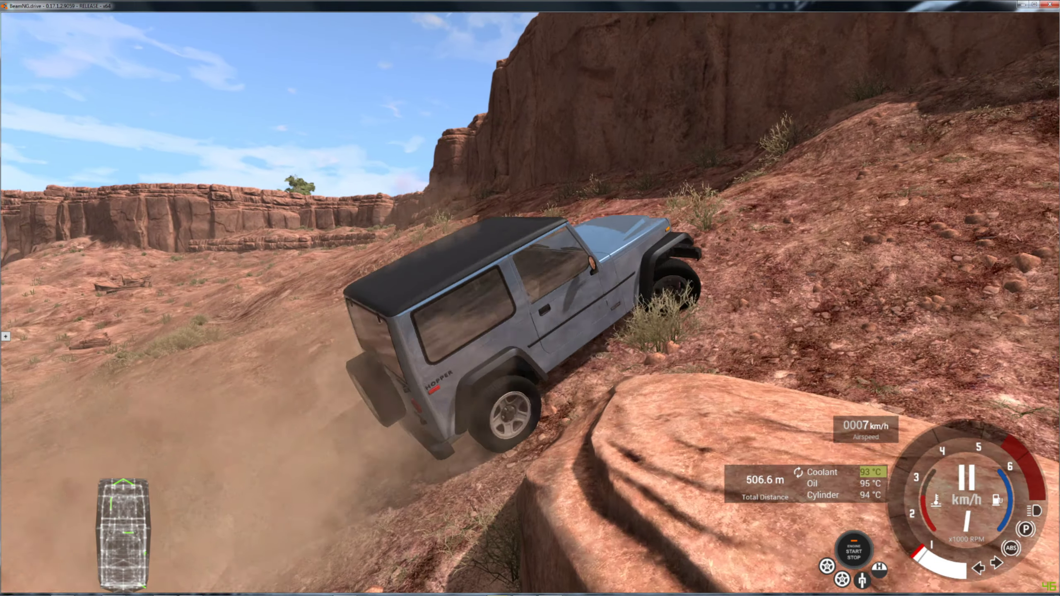